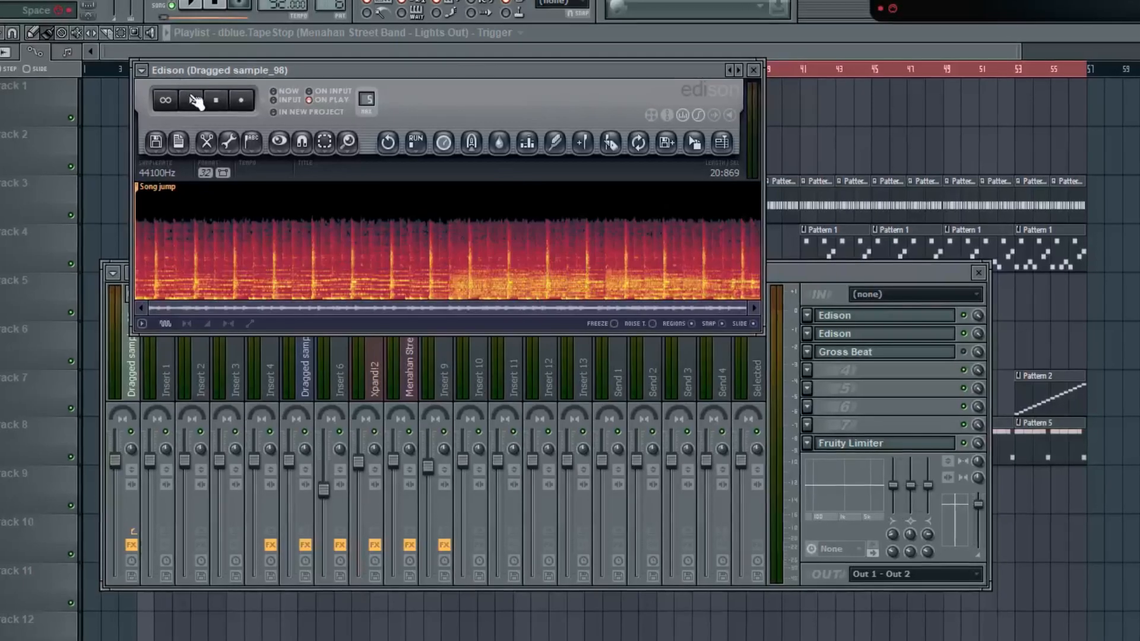
Play back the "Song jump" sample loaded in Edison.
{"action": "left_click", "coordinate": [190, 100]}
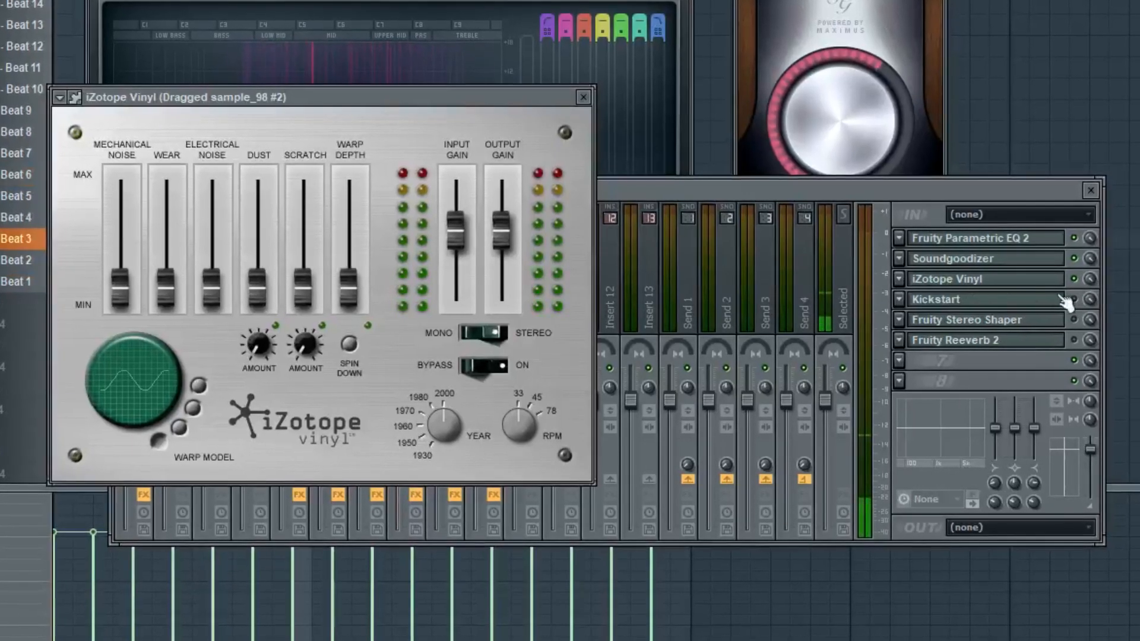
Review the Fruity Stereo Shaper, Kickstart and Fruity Reeverb 2 effects on the Dragged sample_98 #2 mixer track.
{"action": "left_click", "coordinate": [1051, 321]}
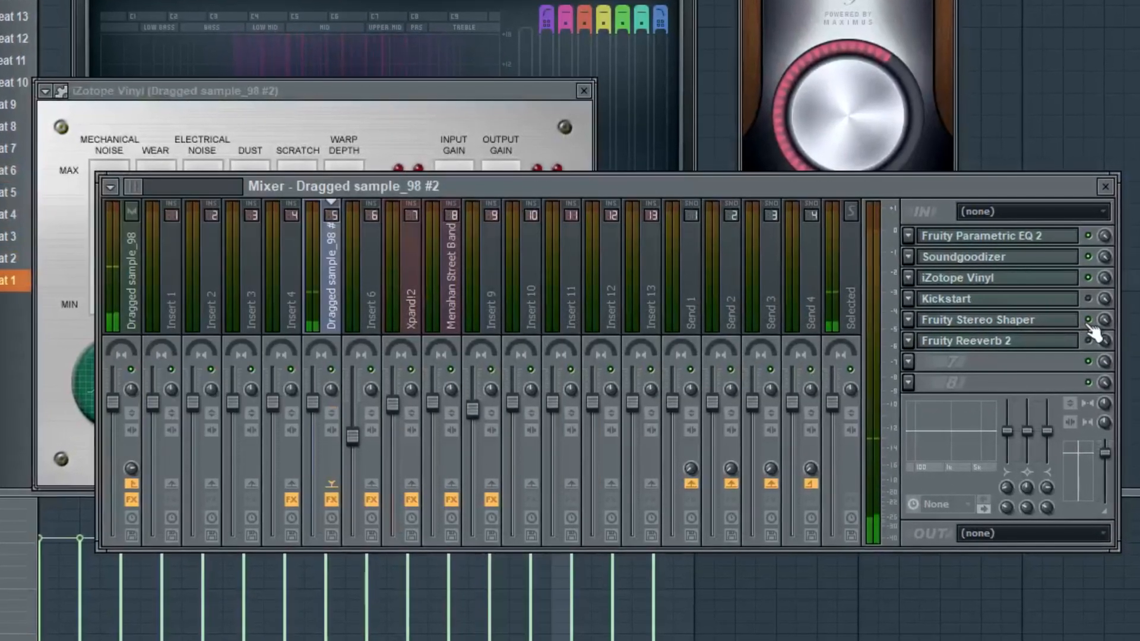
{"action": "left_click", "coordinate": [974, 323]}
{"action": "left_click", "coordinate": [1000, 300]}
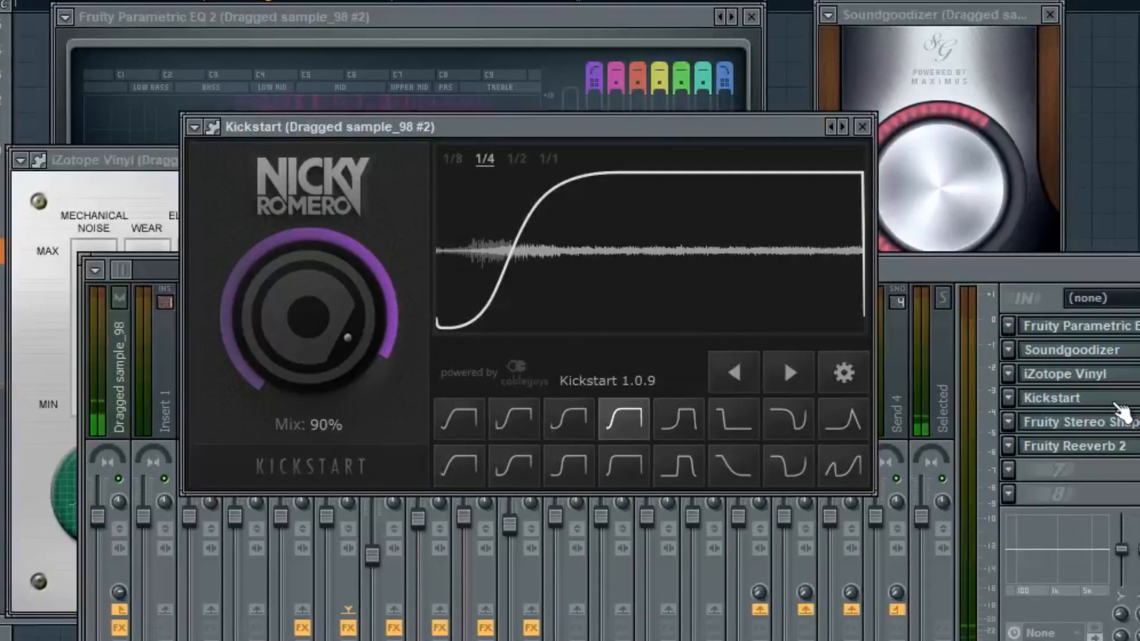
{"action": "left_click", "coordinate": [1075, 446]}
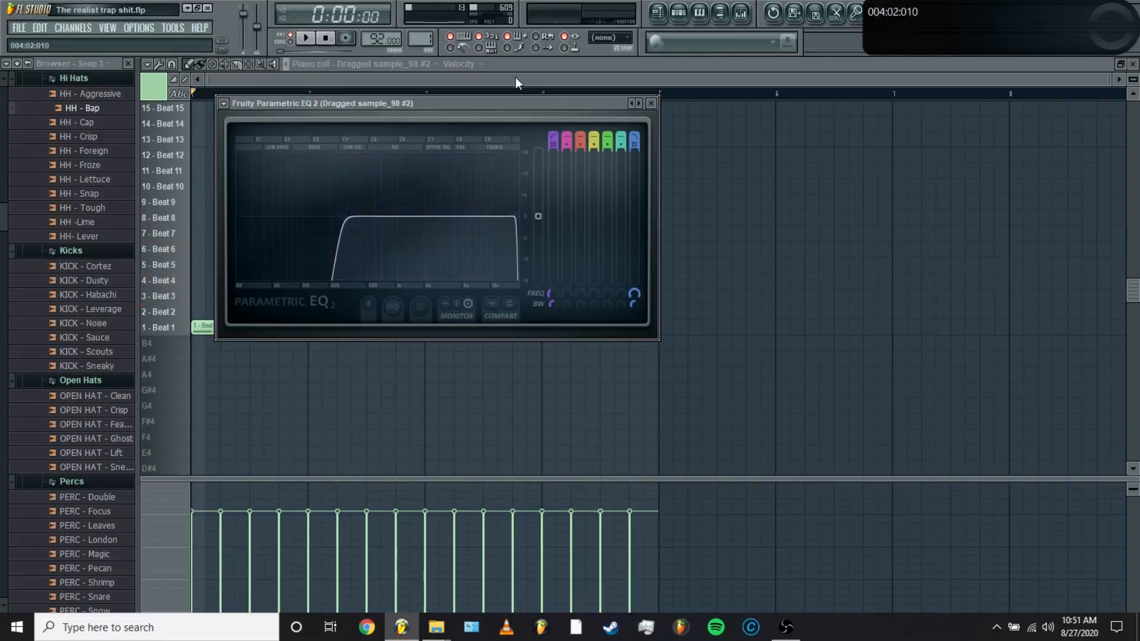
Show Pattern 2 in the channel rack and open the piano roll of the third dragged-sample channel.
{"action": "left_click", "coordinate": [516, 77]}
{"action": "left_click", "coordinate": [679, 12]}
{"action": "left_click", "coordinate": [560, 71]}
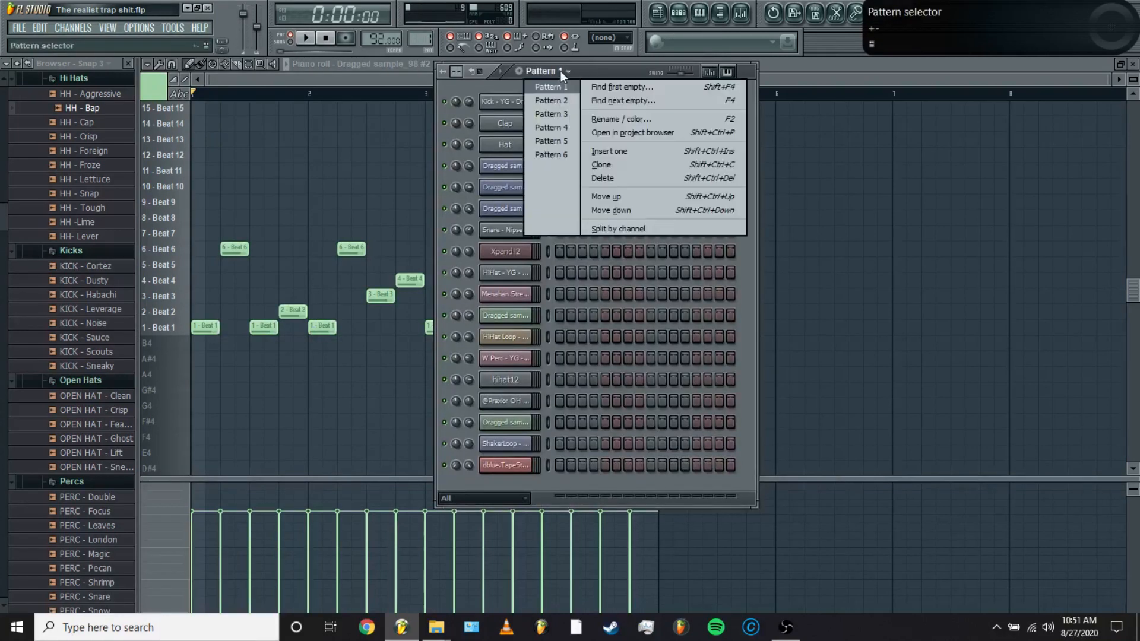
{"action": "left_click", "coordinate": [554, 100]}
{"action": "right_click", "coordinate": [508, 221]}
{"action": "left_click", "coordinate": [554, 209]}
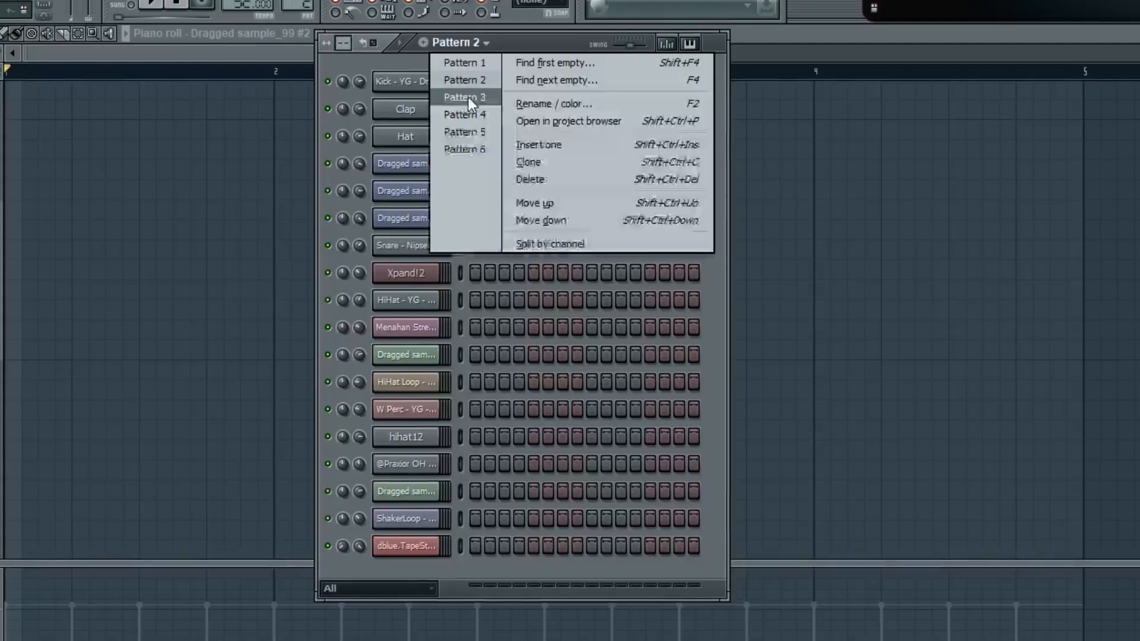
Switch the channel rack to Pattern 3 and reposition the rack window.
{"action": "left_click", "coordinate": [467, 97]}
{"action": "left_click_drag", "start_coordinate": [513, 44], "coordinate": [338, 22]}
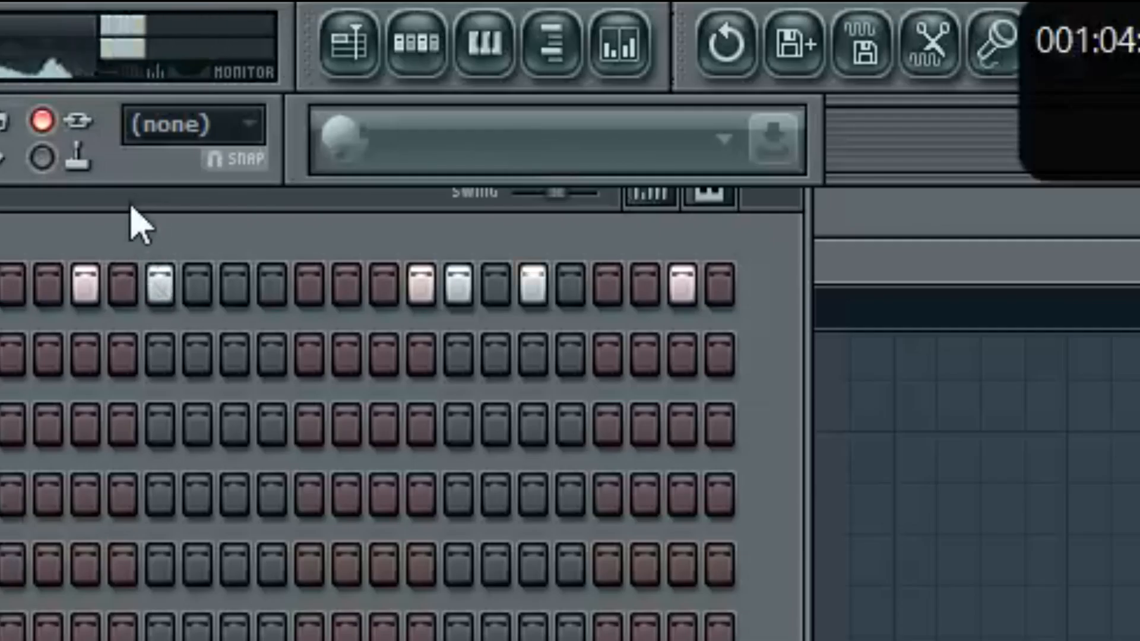
{"action": "left_click_drag", "start_coordinate": [130, 202], "coordinate": [130, 362]}
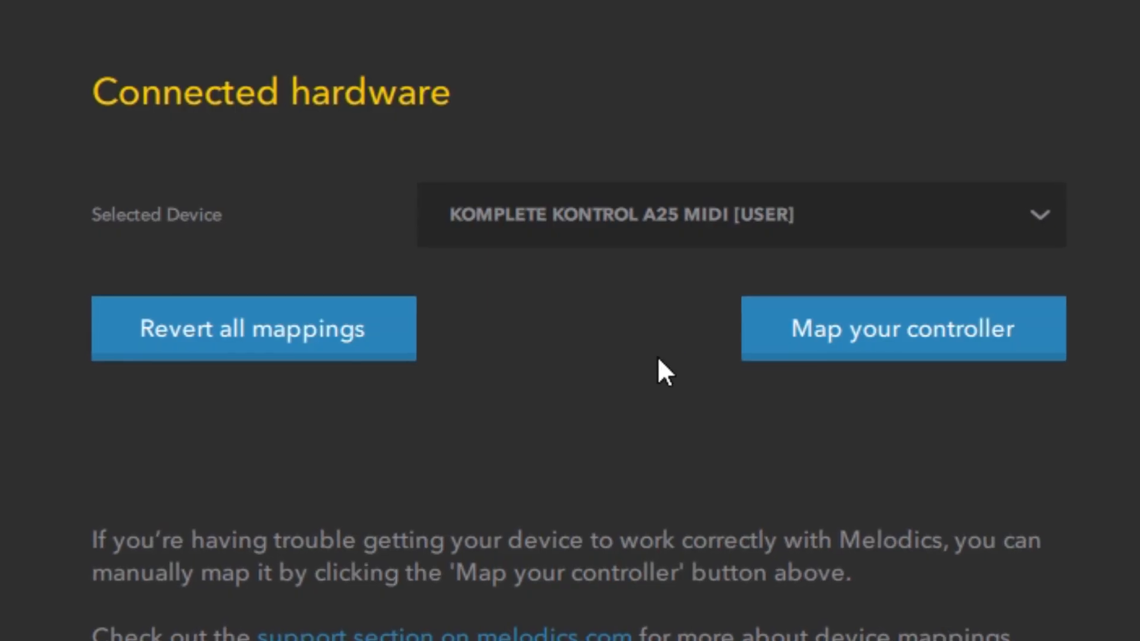
Switch to Melodics and select Computer Keyboard as the connected hardware device.
{"action": "left_click", "coordinate": [663, 213]}
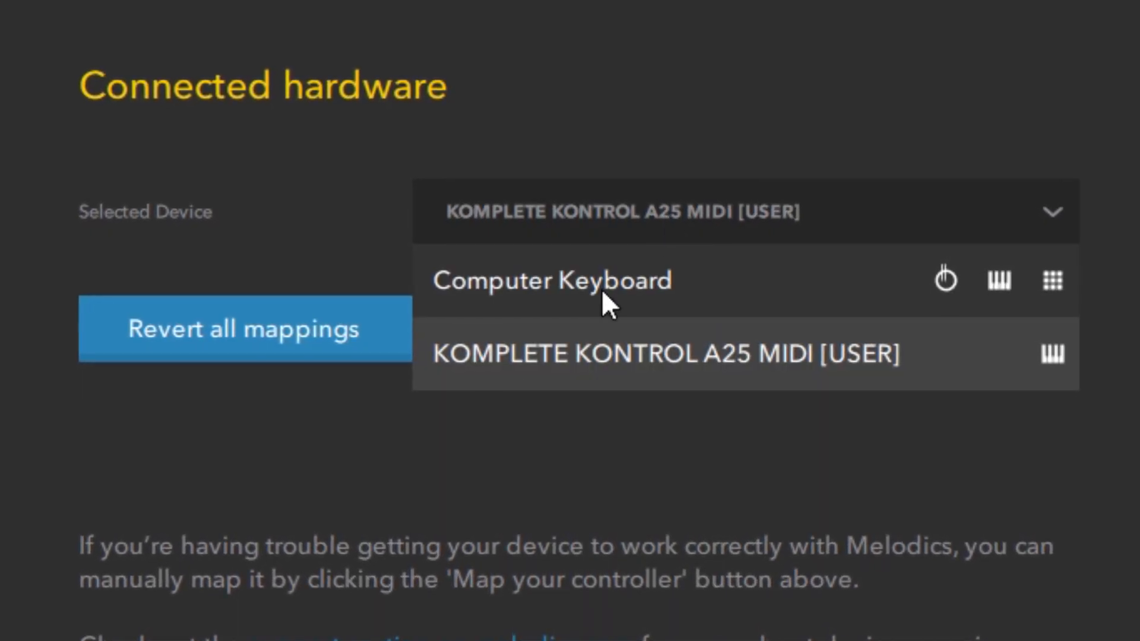
{"action": "left_click", "coordinate": [585, 279]}
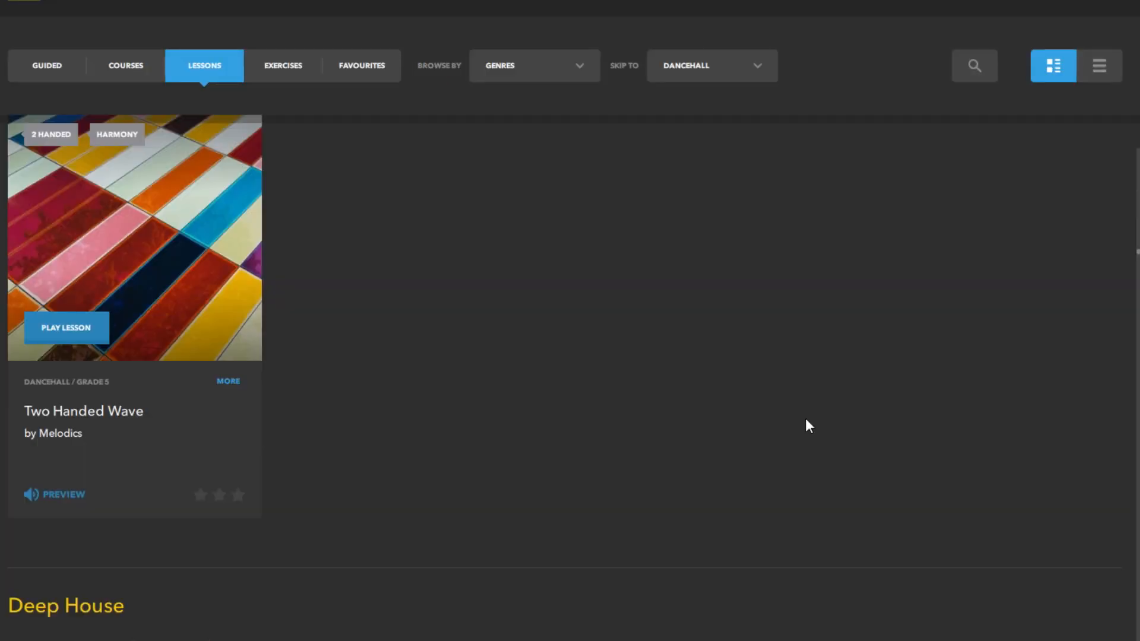
Browse the Melodics lesson library from Dancehall through Electro and open the guided section.
{"action": "scroll", "coordinate": [806, 418], "scroll_direction": "down", "scroll_amount": 15}
{"action": "scroll", "coordinate": [813, 415], "scroll_direction": "down", "scroll_amount": 15}
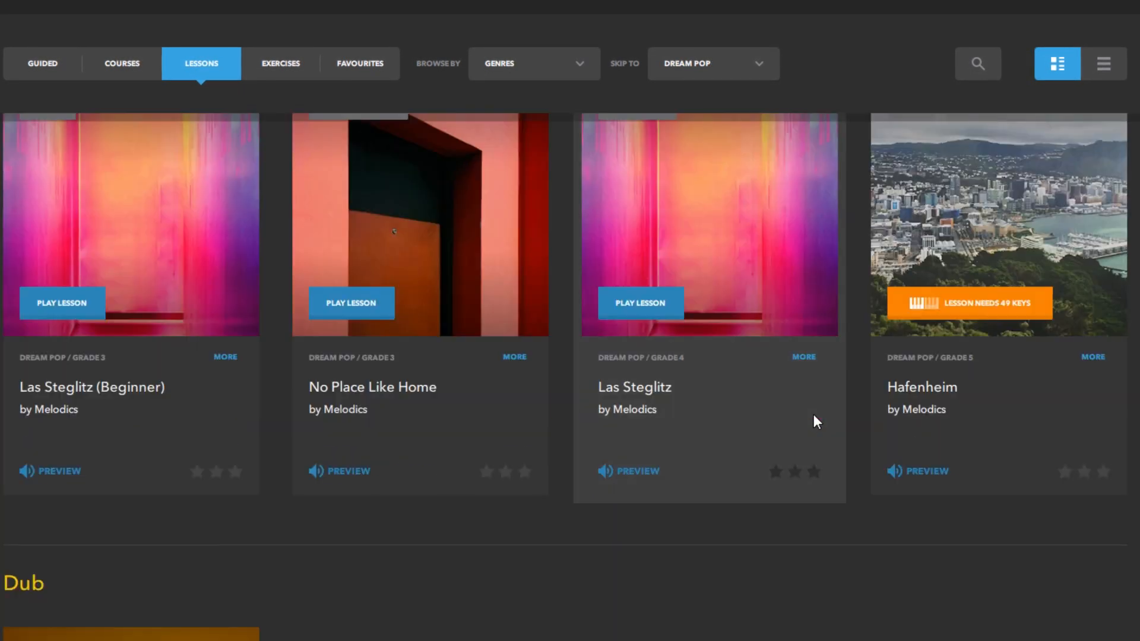
{"action": "scroll", "coordinate": [813, 414], "scroll_direction": "down", "scroll_amount": 15}
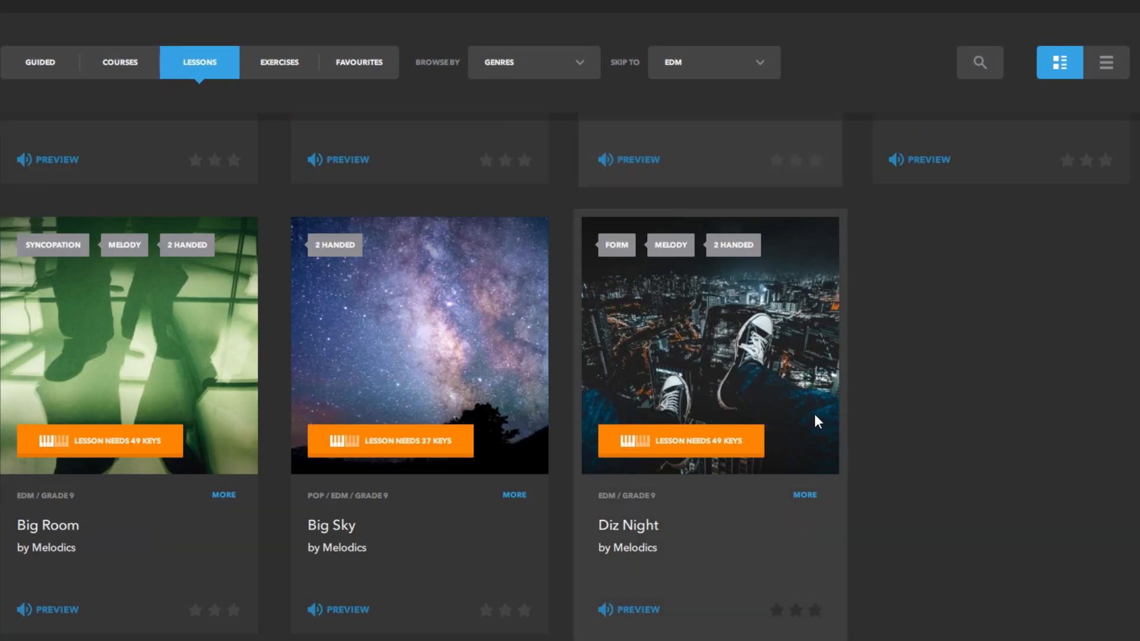
{"action": "scroll", "coordinate": [814, 415], "scroll_direction": "down", "scroll_amount": 10}
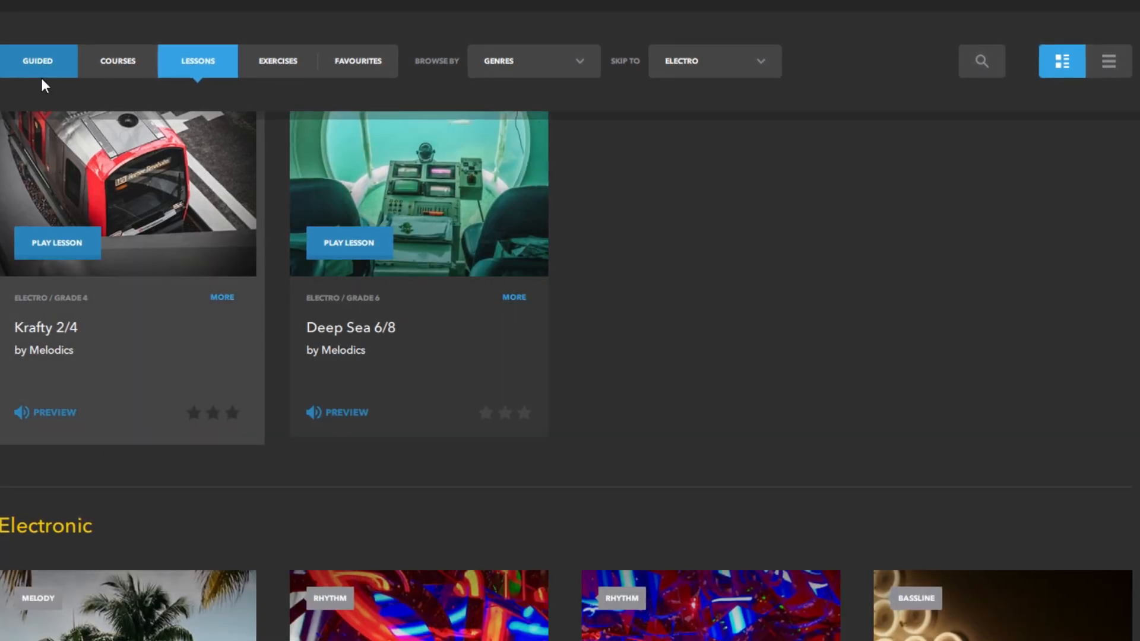
{"action": "left_click", "coordinate": [39, 67]}
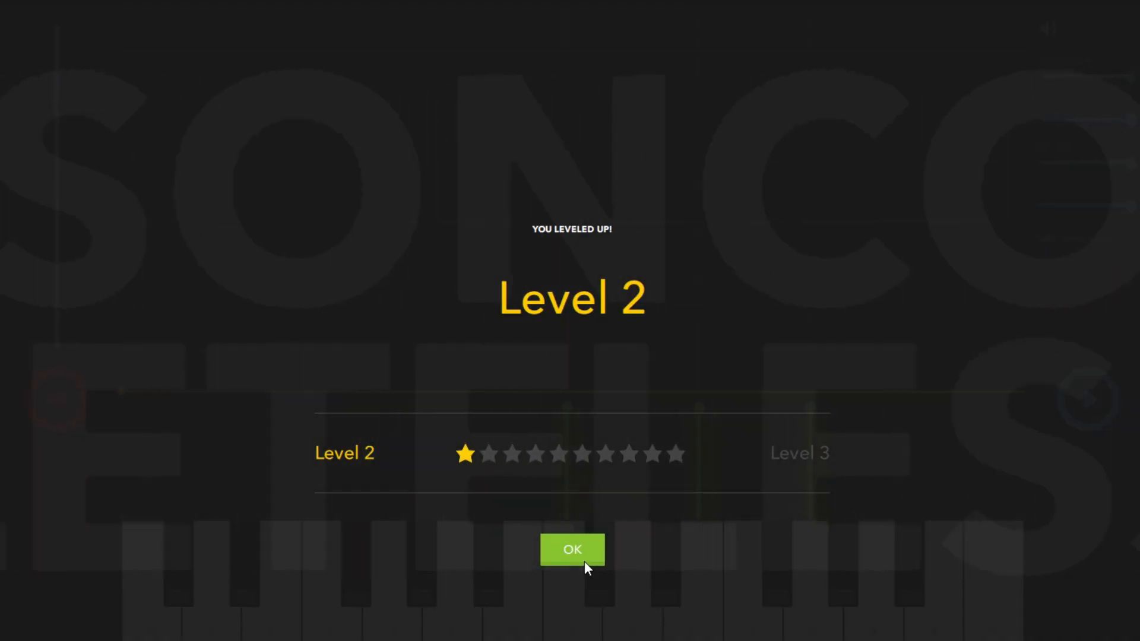
Dismiss the level-up notice and look through the genres available for skipping within the lessons.
{"action": "left_click", "coordinate": [584, 561]}
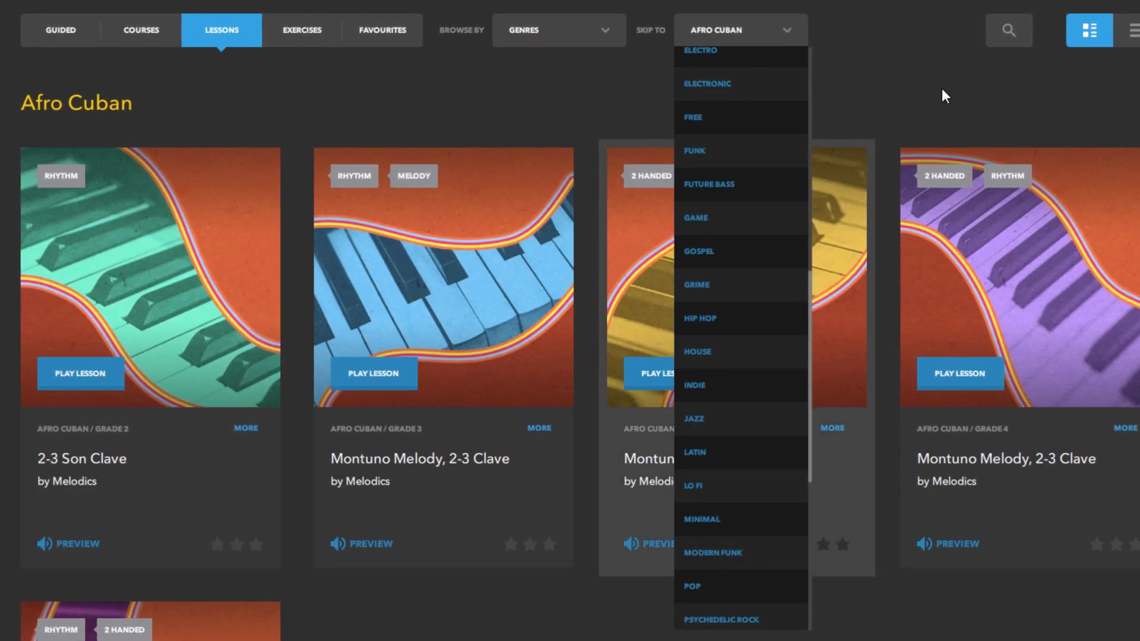
{"action": "scroll", "coordinate": [728, 240], "scroll_direction": "down", "scroll_amount": 5}
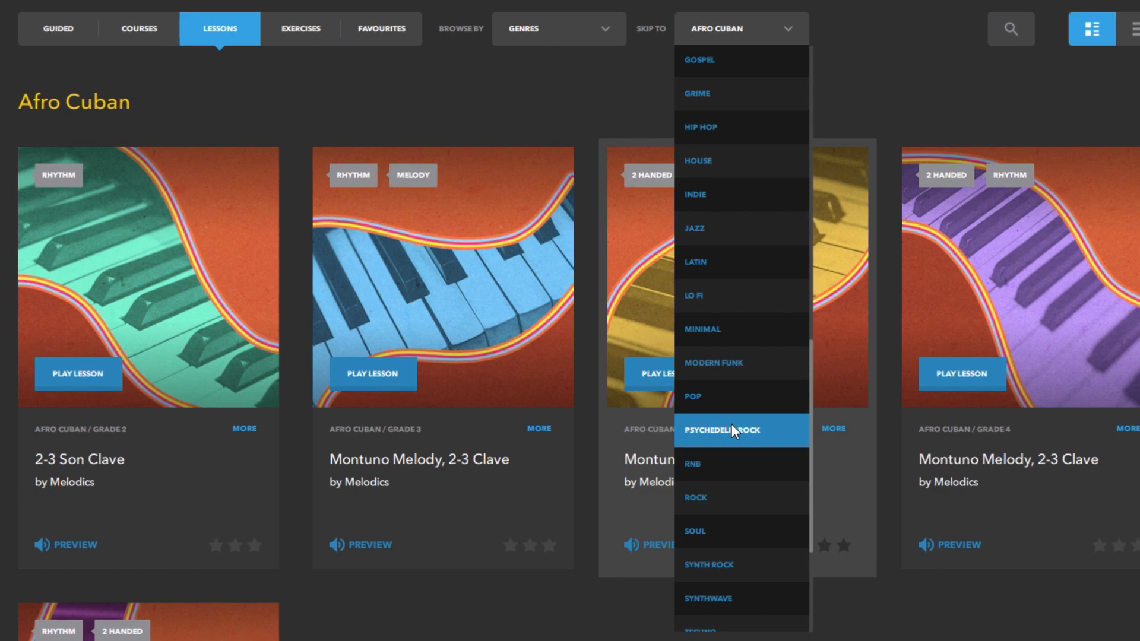
{"action": "scroll", "coordinate": [753, 385], "scroll_direction": "down", "scroll_amount": 1}
{"action": "scroll", "coordinate": [742, 332], "scroll_direction": "up", "scroll_amount": 5}
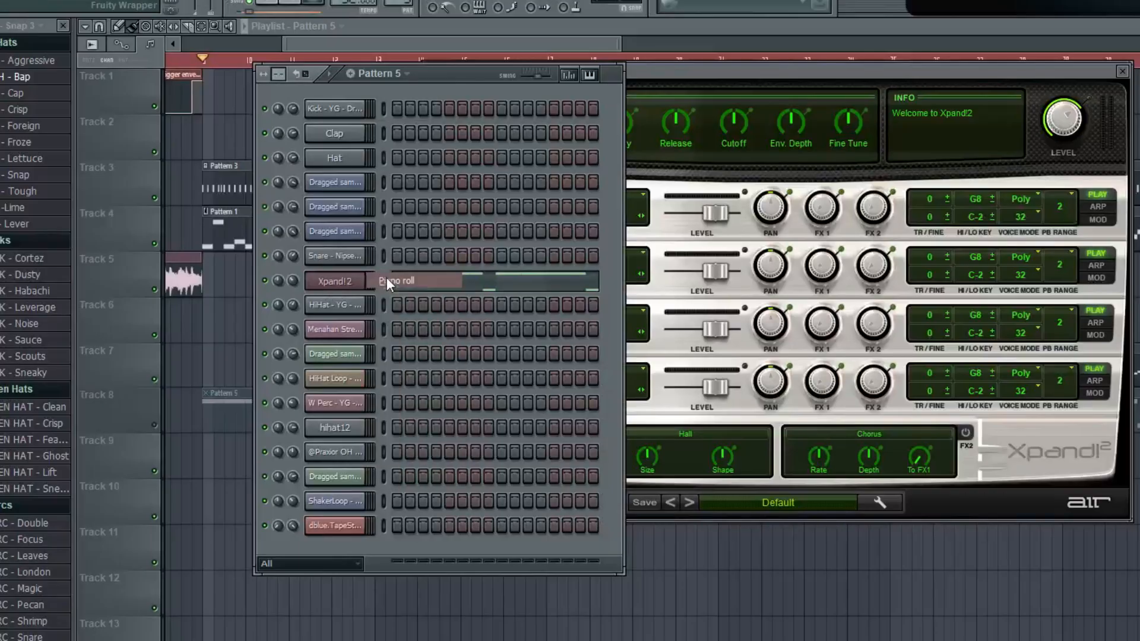
Switch back to FL Studio and open the Xpand!2 channel's piano roll for Pattern 5.
{"action": "left_click", "coordinate": [386, 280]}
{"action": "scroll", "coordinate": [323, 68], "scroll_direction": "down", "scroll_amount": 3}
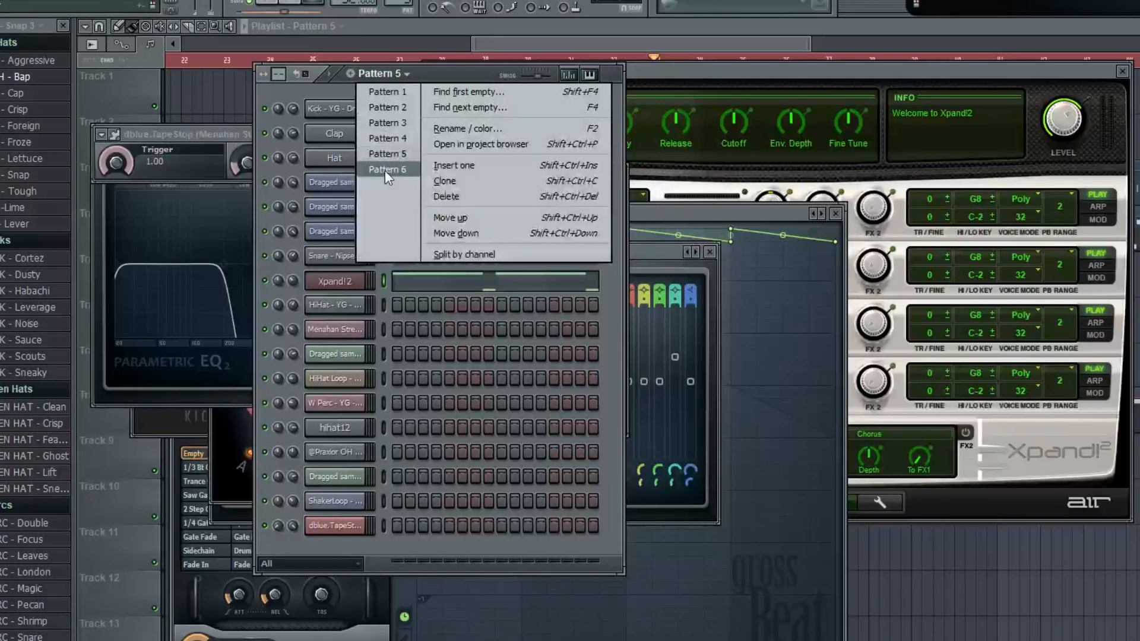
Switch the channel rack to Pattern 6 and open the Xpand!2 channel's piano roll.
{"action": "left_click", "coordinate": [385, 170]}
{"action": "right_click", "coordinate": [363, 274]}
{"action": "left_click", "coordinate": [375, 279]}
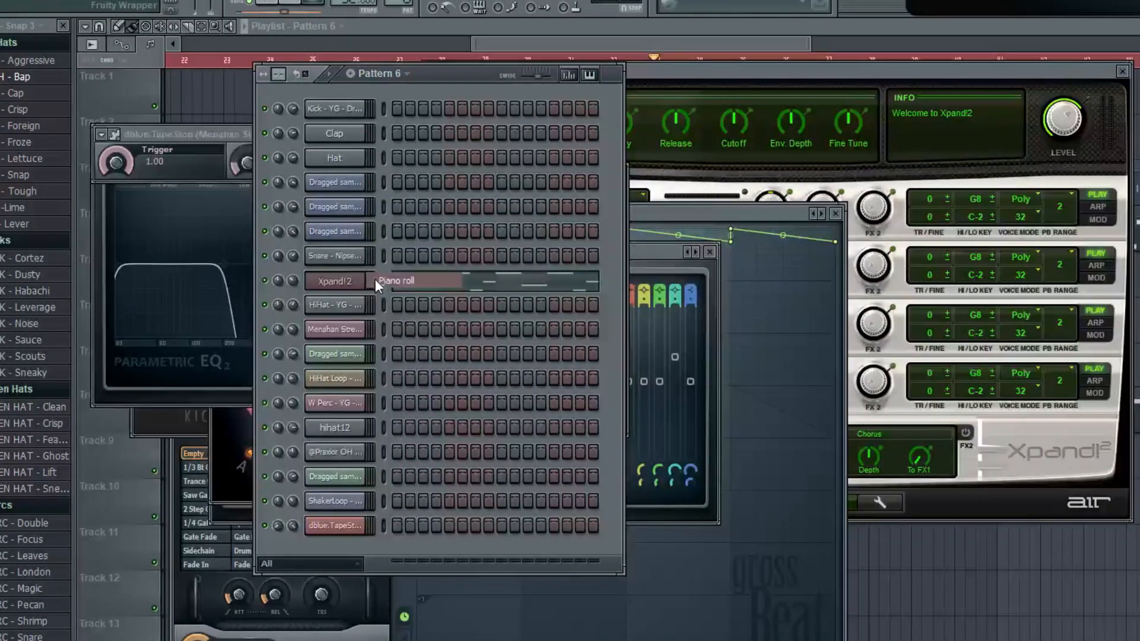